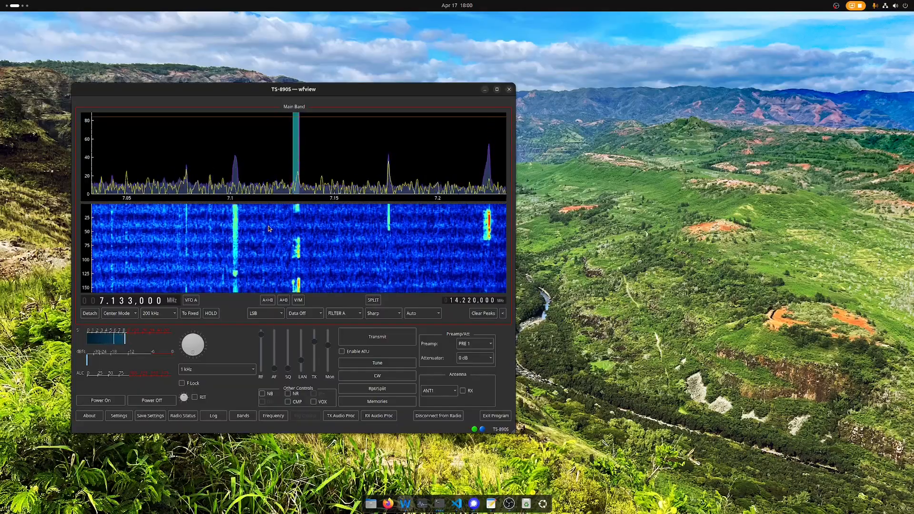
- Open the TX Audio Processing window and place it to the right of the main radio window
{"action": "left_click", "coordinate": [343, 418]}
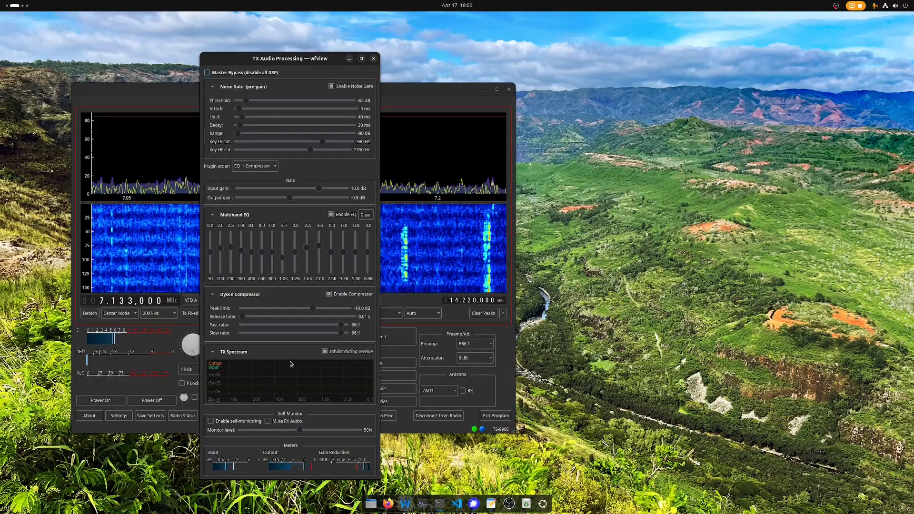
{"action": "left_click_drag", "start_coordinate": [285, 328], "coordinate": [613, 311]}
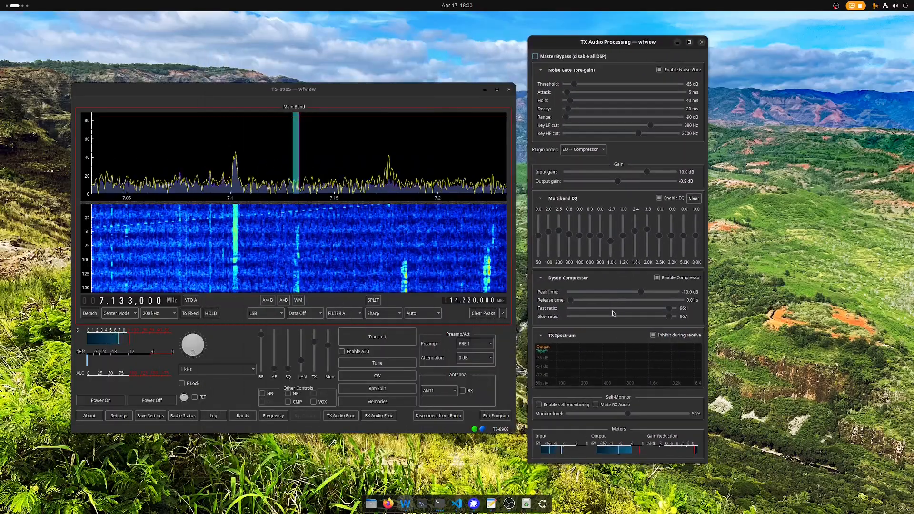
{"action": "left_click_drag", "start_coordinate": [362, 249], "coordinate": [313, 190]}
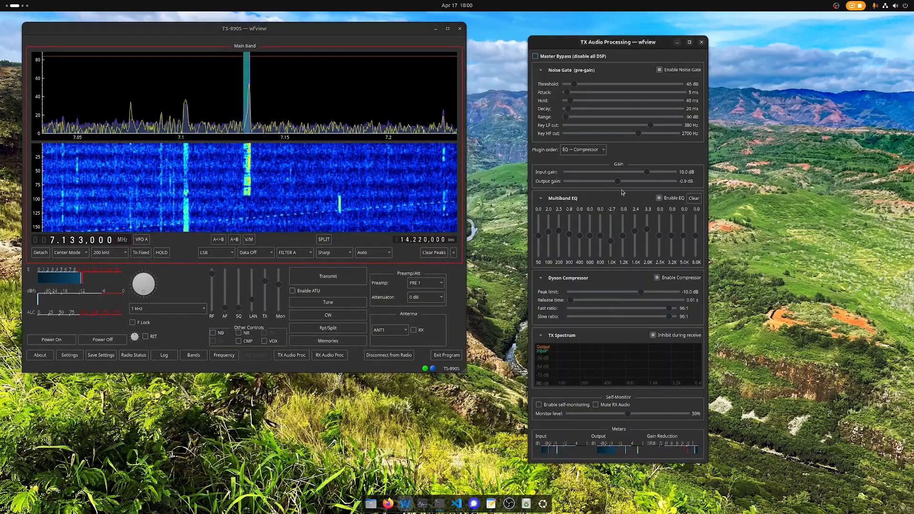
{"action": "left_click_drag", "start_coordinate": [622, 193], "coordinate": [593, 175]}
{"action": "left_click_drag", "start_coordinate": [349, 175], "coordinate": [354, 208]}
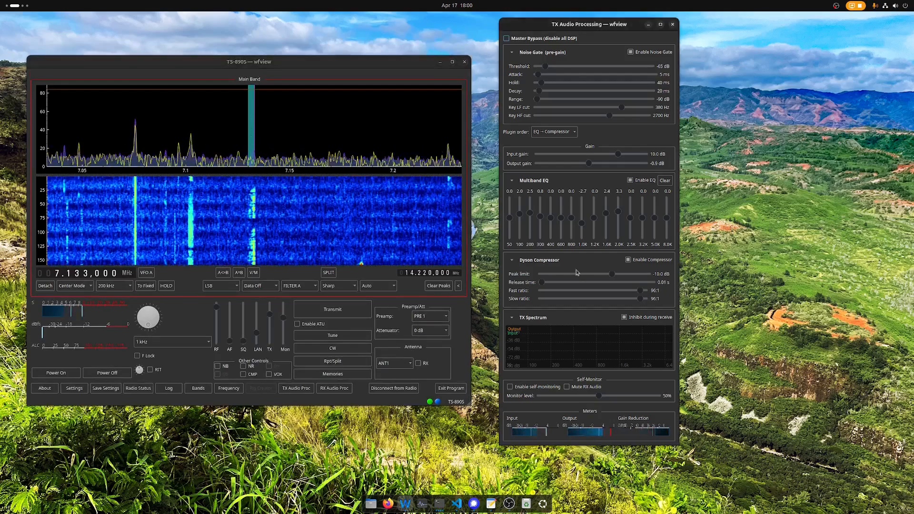
- Collapse the Multiband EQ, Dyson Compressor, TX Spectrum and Noise Gate sections, then refocus the main window
{"action": "left_click", "coordinate": [512, 180]}
{"action": "left_click", "coordinate": [511, 200]}
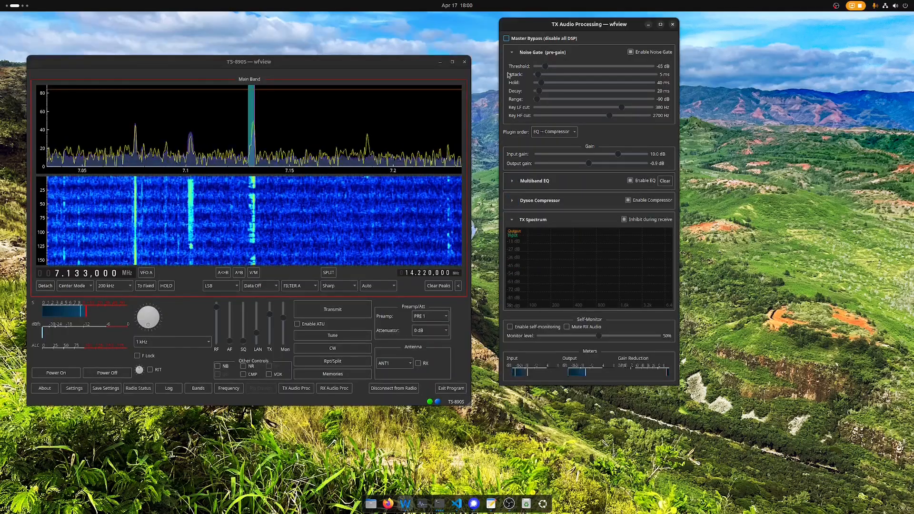
{"action": "left_click", "coordinate": [512, 53]}
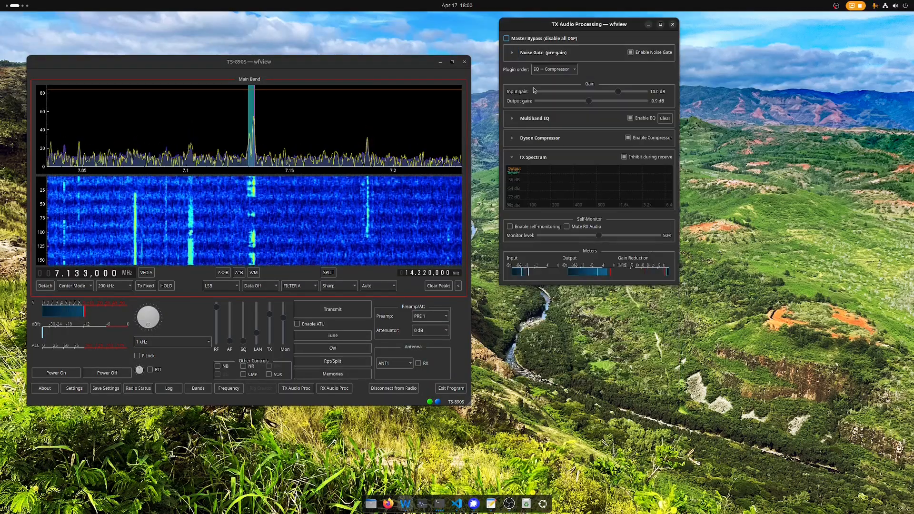
{"action": "left_click", "coordinate": [512, 52]}
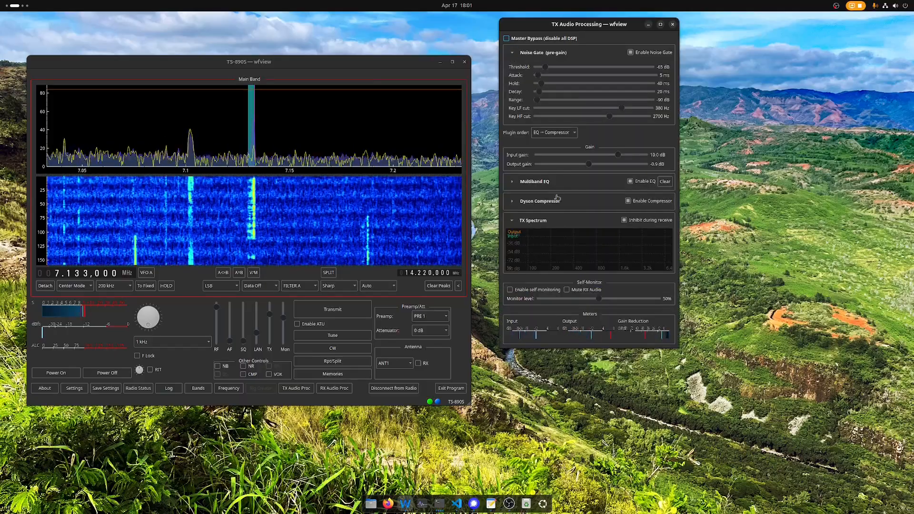
{"action": "left_click", "coordinate": [513, 220]}
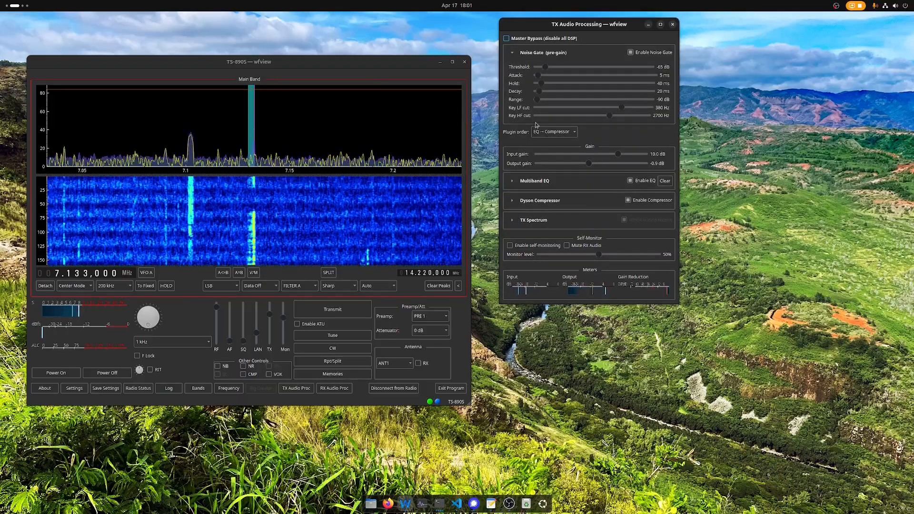
{"action": "left_click", "coordinate": [512, 52]}
{"action": "left_click", "coordinate": [513, 53]}
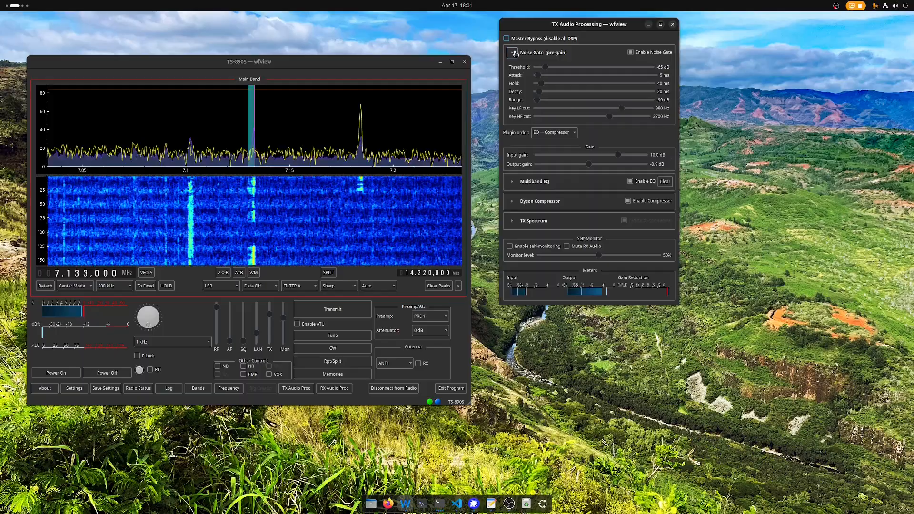
{"action": "left_click", "coordinate": [513, 53]}
{"action": "left_click", "coordinate": [285, 175]}
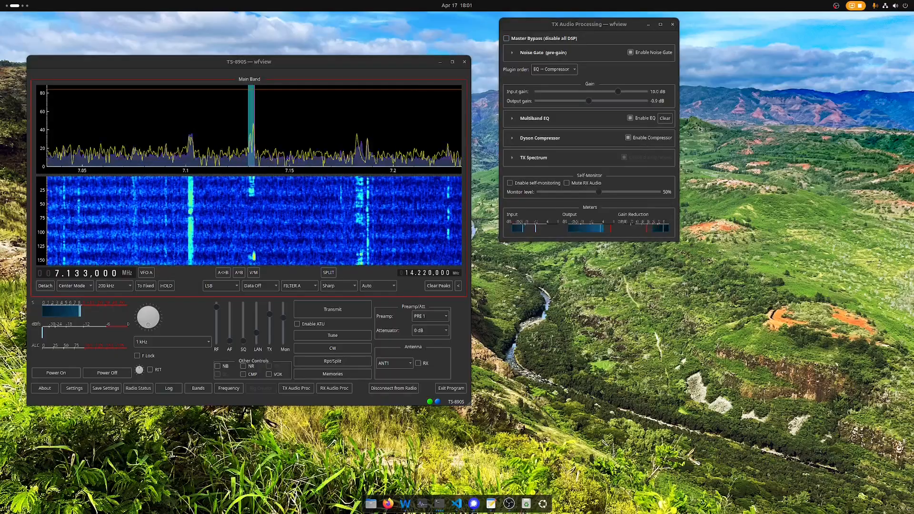
- Raise the microphone input volume to near maximum in GNOME Sound settings, then close Settings
{"action": "left_click", "coordinate": [887, 6]}
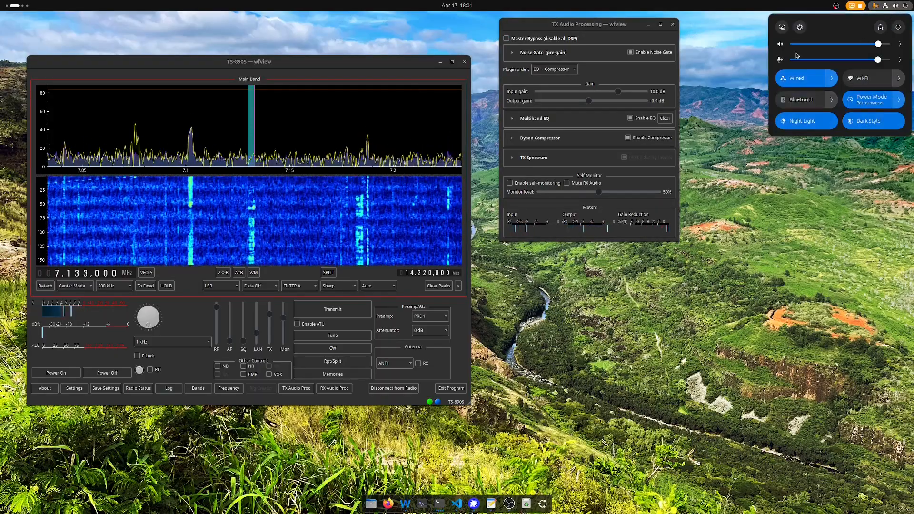
{"action": "left_click", "coordinate": [900, 45]}
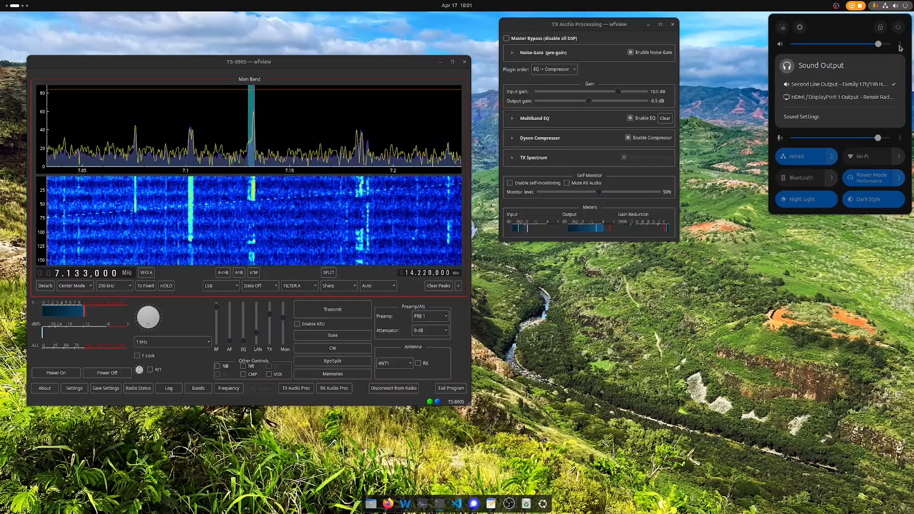
{"action": "left_click", "coordinate": [809, 118]}
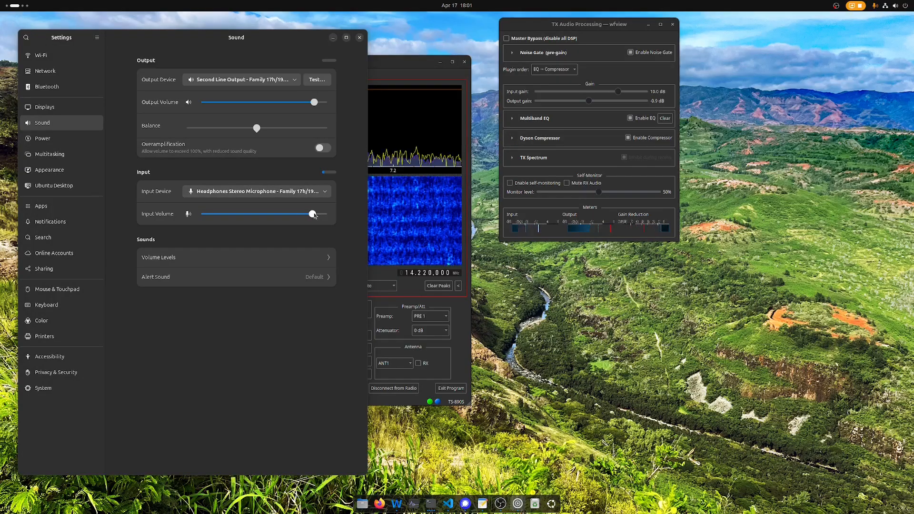
{"action": "left_click_drag", "start_coordinate": [314, 215], "coordinate": [322, 216]}
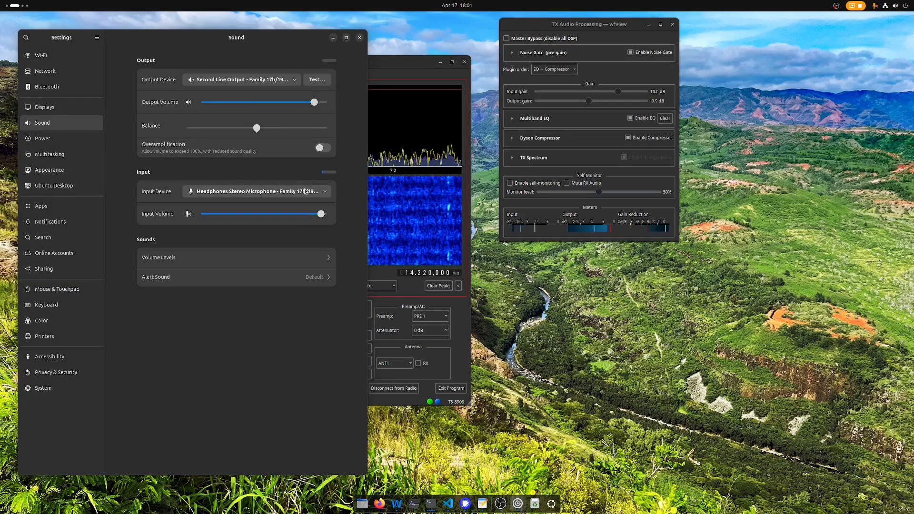
{"action": "left_click", "coordinate": [360, 38]}
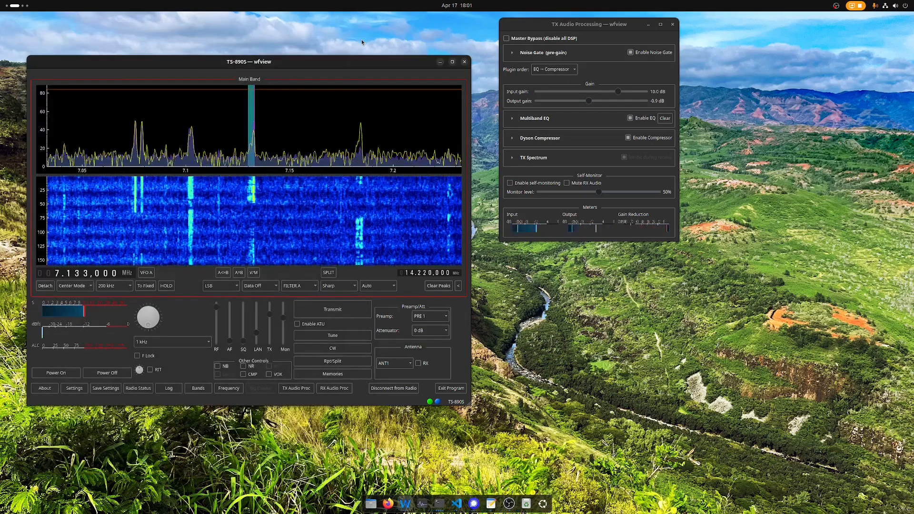
- Switch the second meter to Tx(dBfs), then move and enlarge the TS-890S main window
{"action": "left_click", "coordinate": [534, 93]}
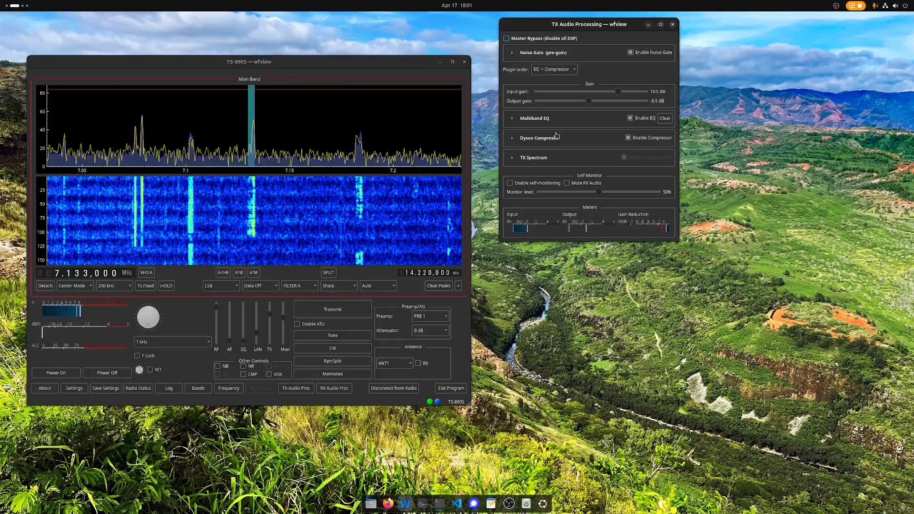
{"action": "double_click", "coordinate": [84, 335]}
{"action": "left_click", "coordinate": [58, 330]}
{"action": "left_click", "coordinate": [56, 347]}
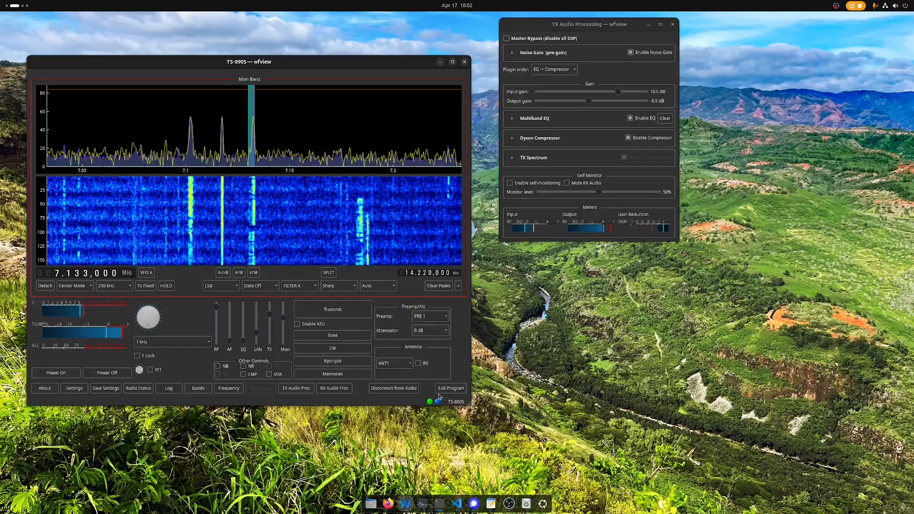
{"action": "left_click_drag", "start_coordinate": [393, 380], "coordinate": [380, 352]}
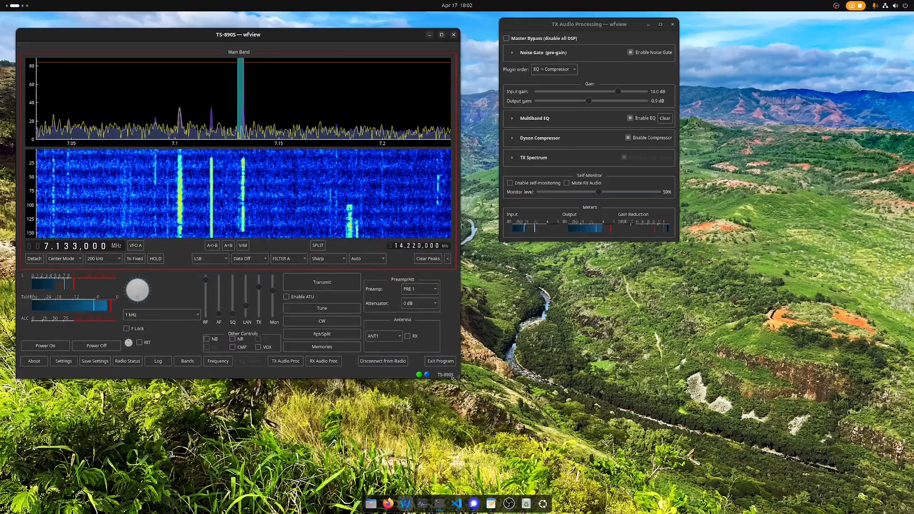
{"action": "left_click_drag", "start_coordinate": [454, 379], "coordinate": [478, 471]}
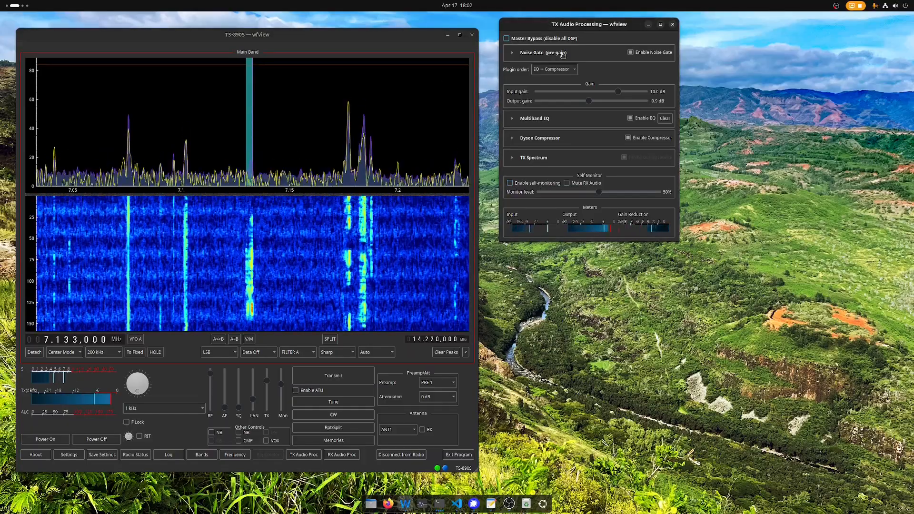
- Turn off the multiband EQ, enable self-monitoring, and raise the monitor level to 96%
{"action": "left_click", "coordinate": [640, 119]}
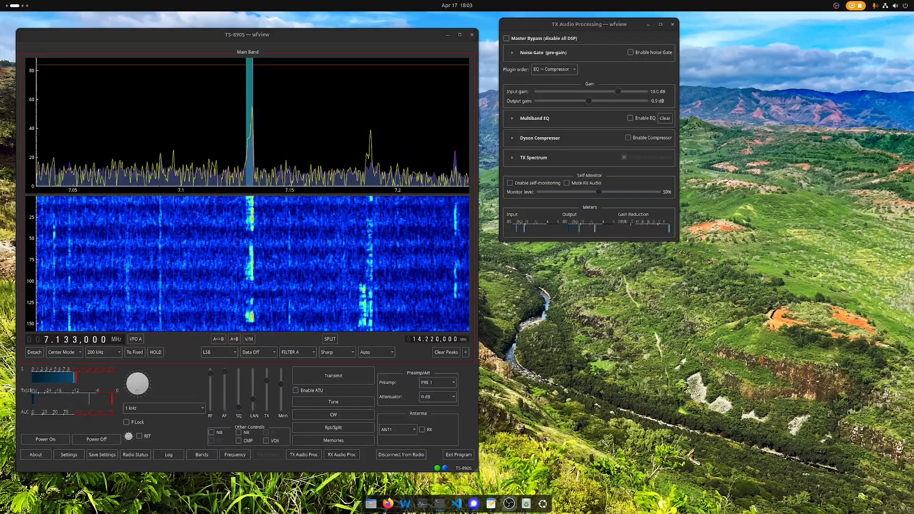
{"action": "left_click", "coordinate": [545, 185]}
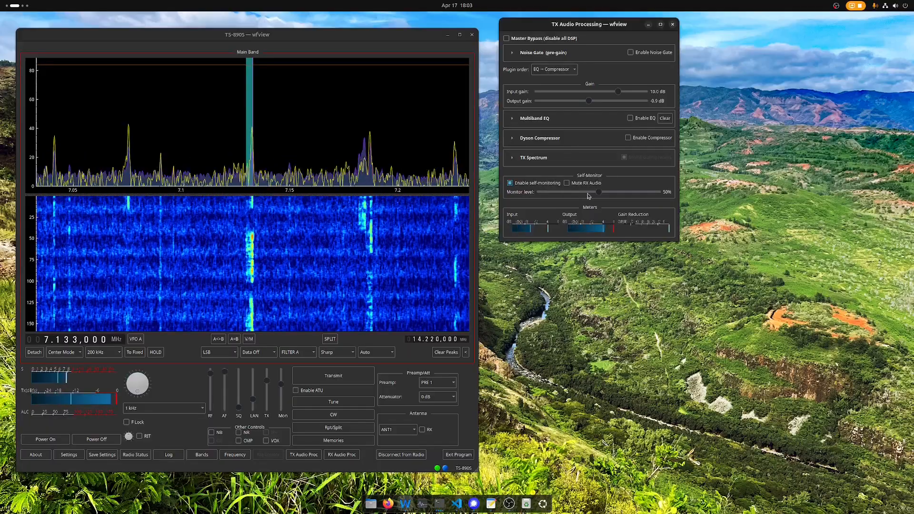
{"action": "left_click_drag", "start_coordinate": [627, 193], "coordinate": [641, 192]}
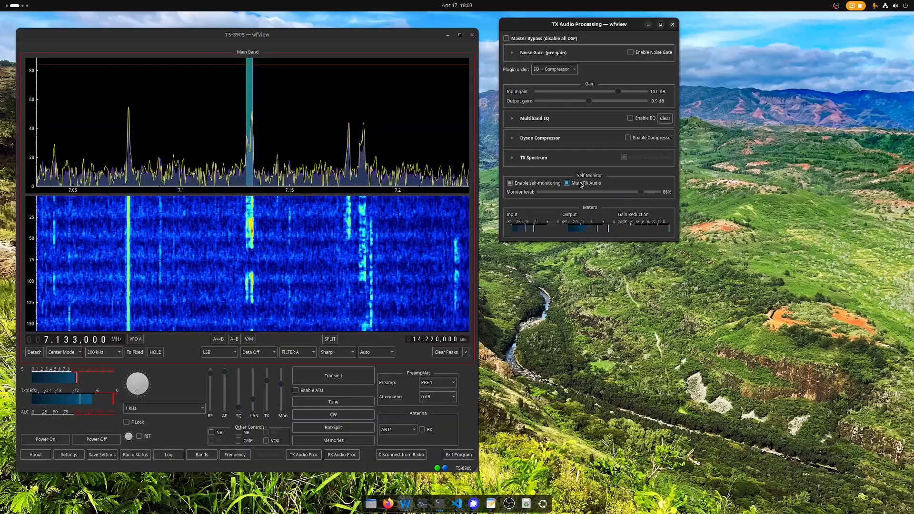
{"action": "left_click_drag", "start_coordinate": [641, 192], "coordinate": [655, 192]}
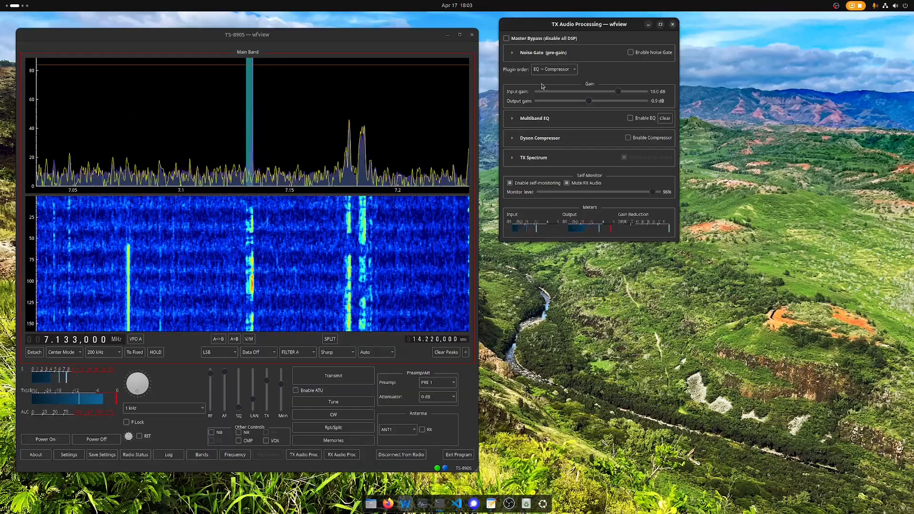
- Expand the Noise Gate settings, enable the gate, and nudge its threshold up to about -61 dB
{"action": "left_click", "coordinate": [513, 55]}
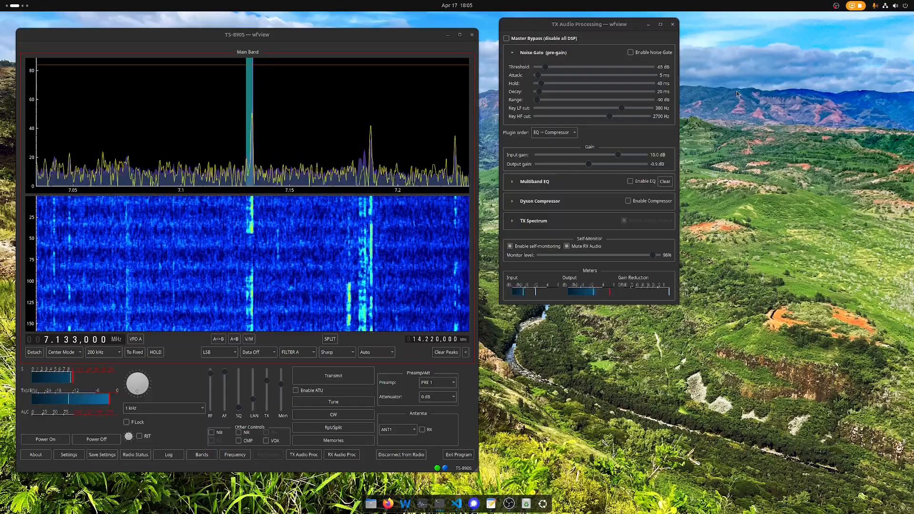
{"action": "left_click", "coordinate": [631, 26]}
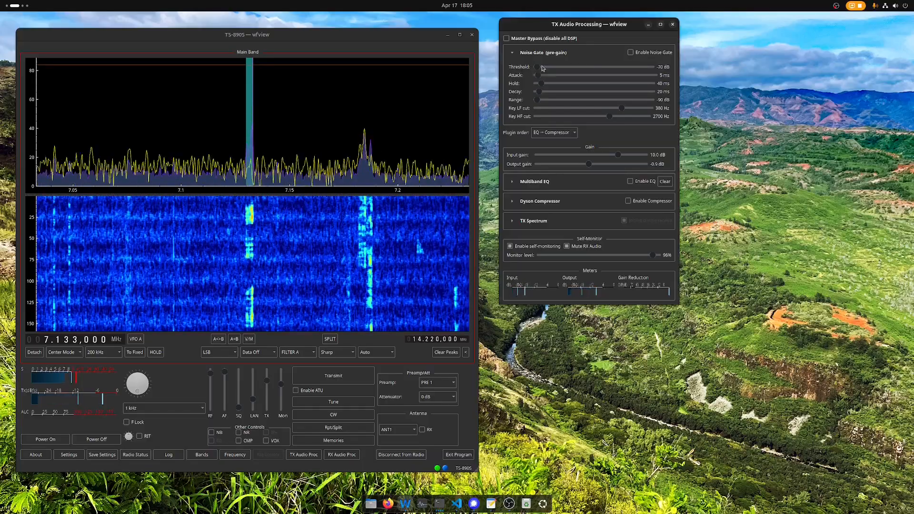
{"action": "left_click", "coordinate": [632, 53]}
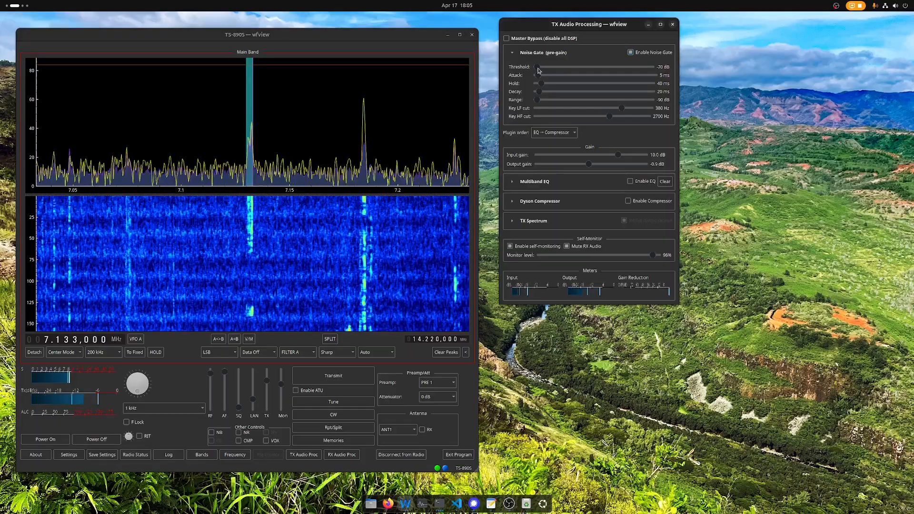
{"action": "left_click_drag", "start_coordinate": [538, 70], "coordinate": [542, 71]}
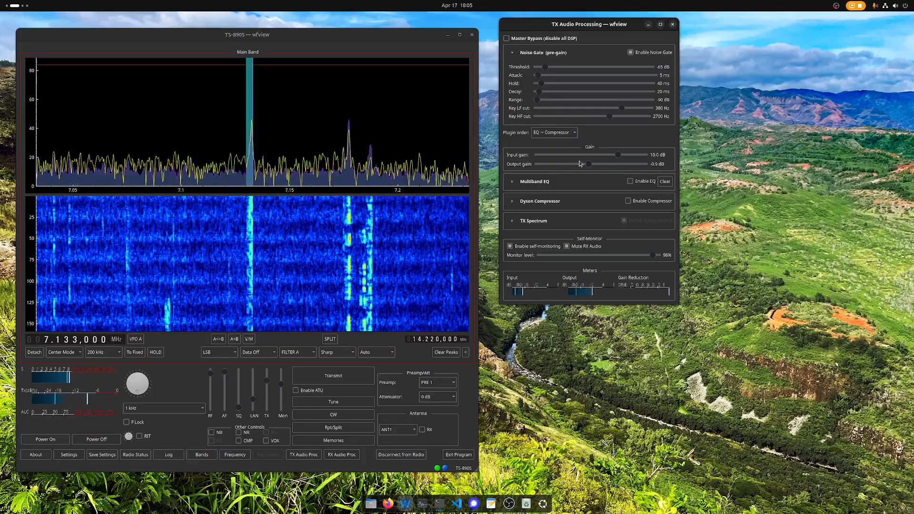
- Show and enable the Dyson Compressor, setting its fast ratio to 96:1
{"action": "left_click", "coordinate": [526, 202]}
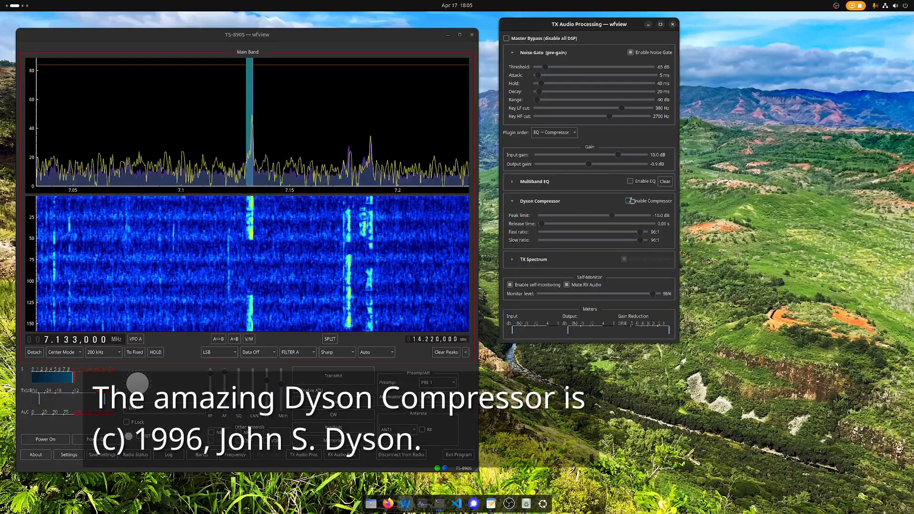
{"action": "left_click", "coordinate": [629, 201]}
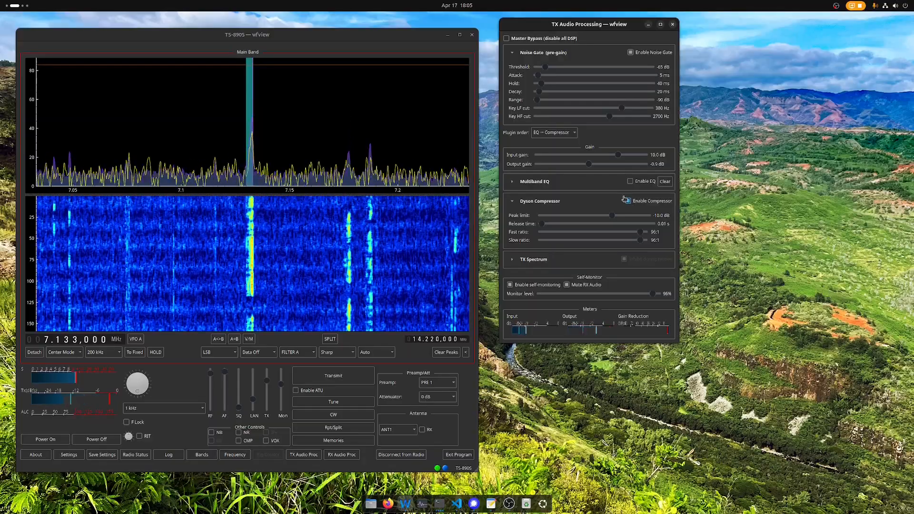
{"action": "left_click", "coordinate": [626, 201]}
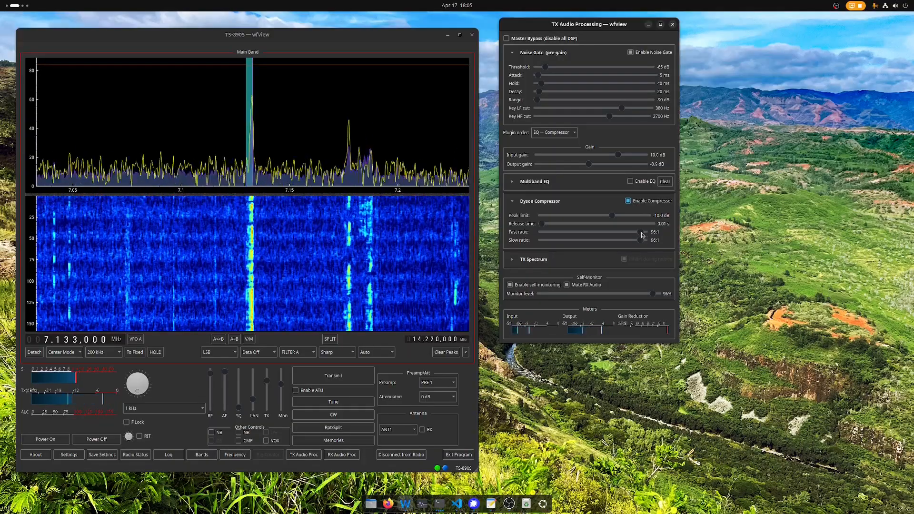
{"action": "left_click_drag", "start_coordinate": [644, 235], "coordinate": [639, 234]}
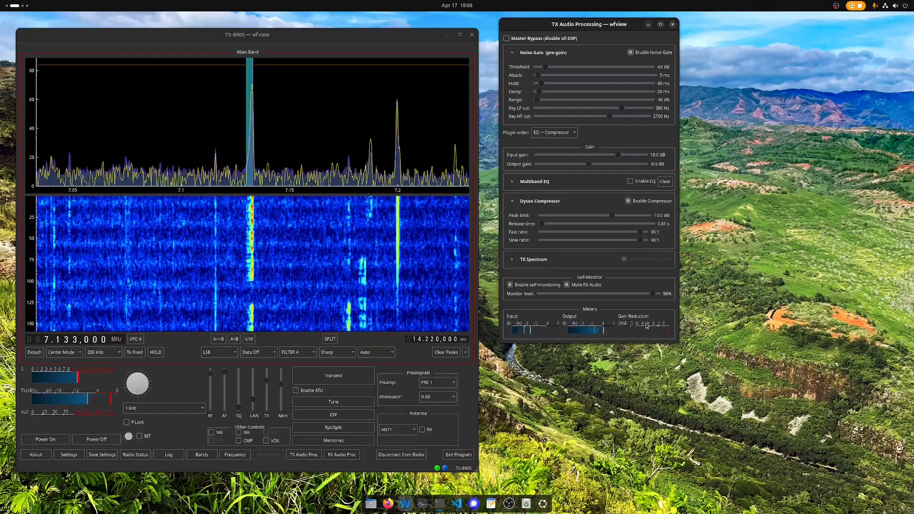
{"action": "left_click", "coordinate": [155, 387]}
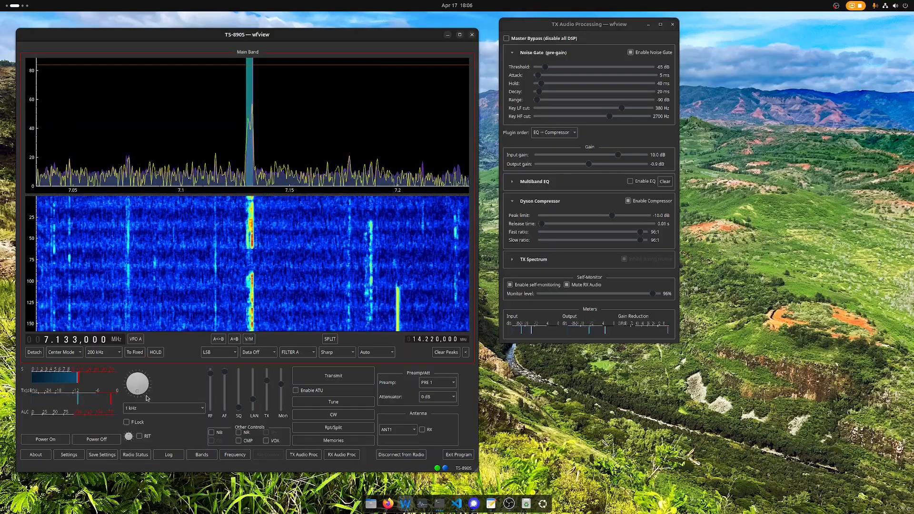
{"action": "left_click", "coordinate": [605, 240]}
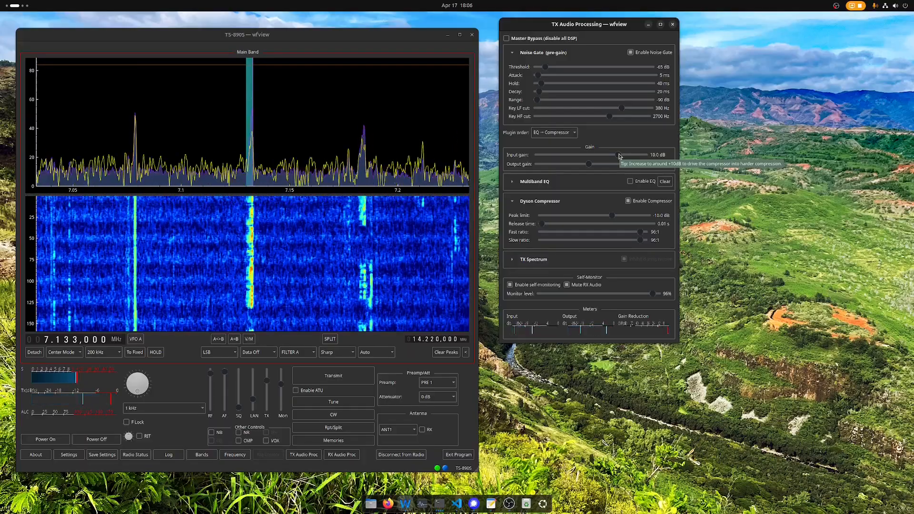
- Expand and enable the 15-band Multiband EQ, leaving the plugin order as EQ → Compressor
{"action": "left_click", "coordinate": [512, 182]}
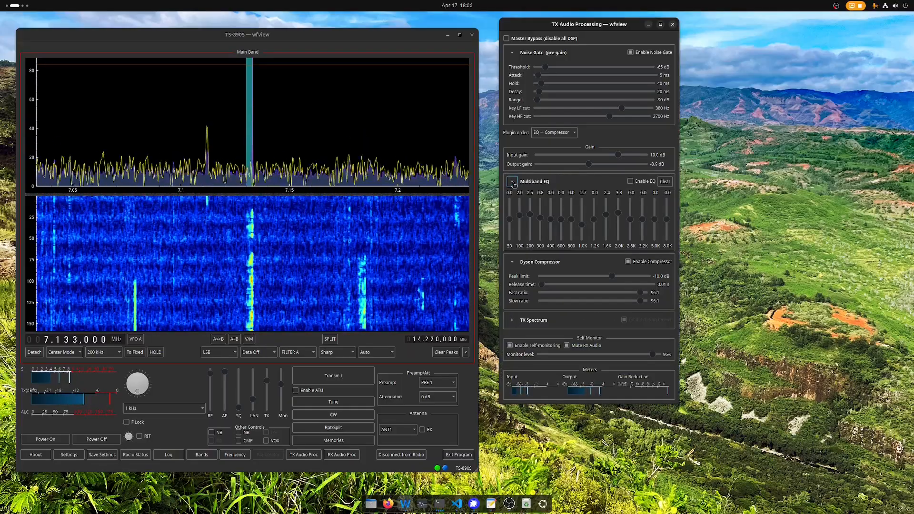
{"action": "left_click", "coordinate": [633, 181]}
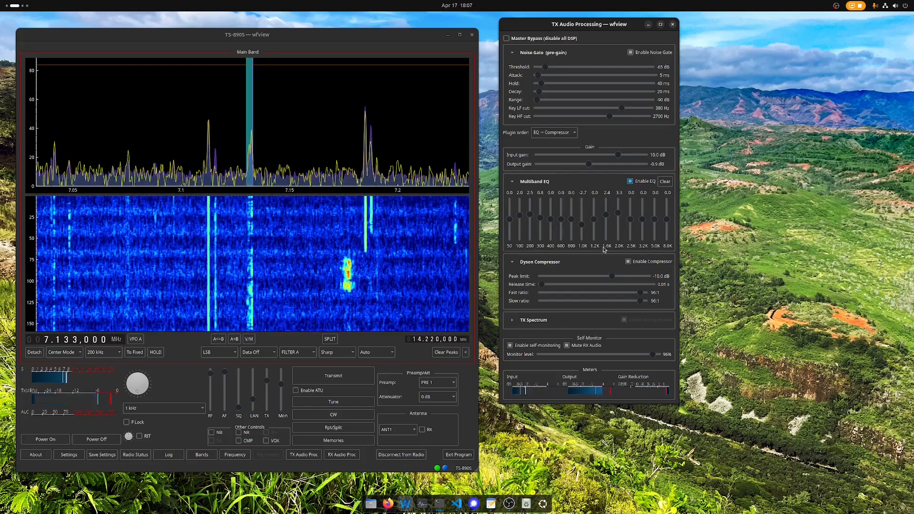
{"action": "left_click", "coordinate": [554, 134]}
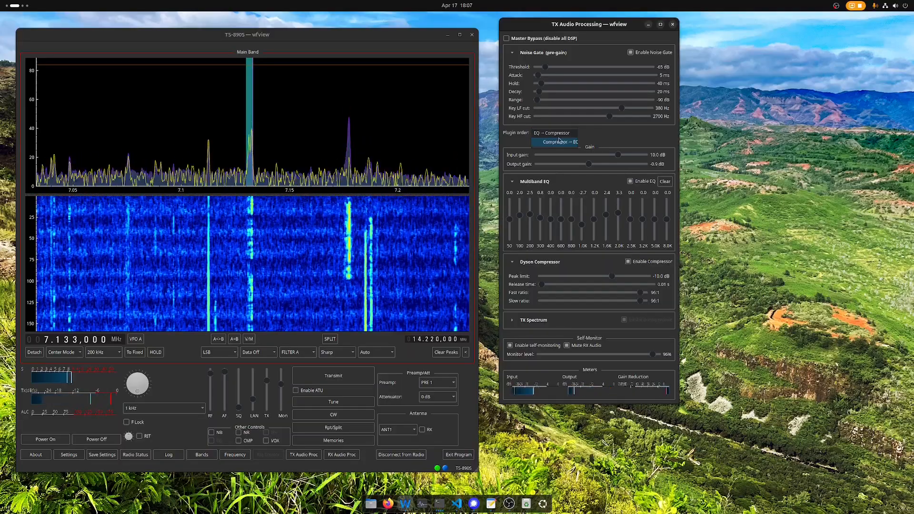
{"action": "left_click", "coordinate": [595, 135]}
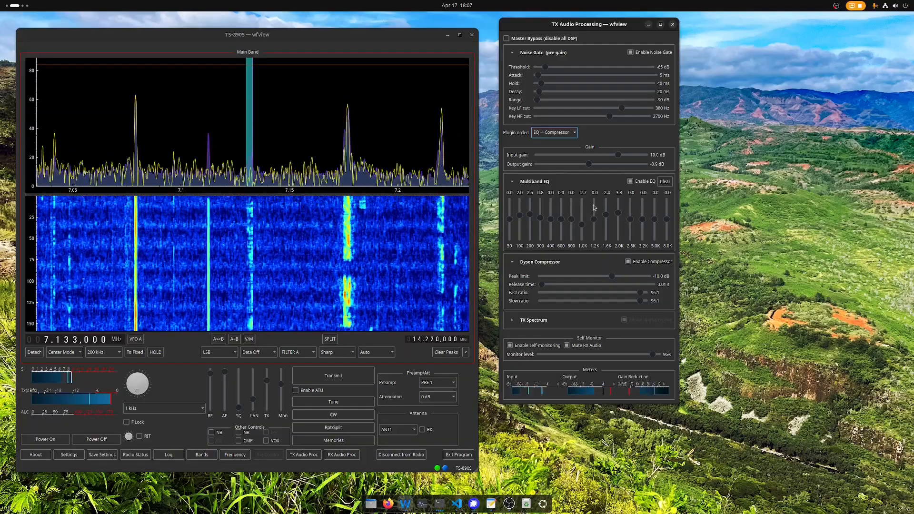
- Adjust the 800 Hz Multiband EQ band to -1.2, then refocus the TS-890S window
{"action": "left_click_drag", "start_coordinate": [573, 220], "coordinate": [571, 205]}
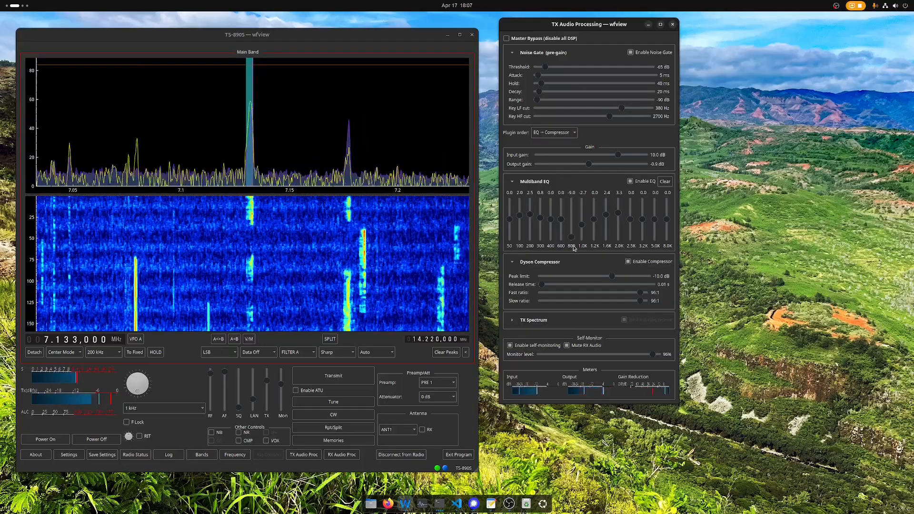
{"action": "left_click_drag", "start_coordinate": [574, 248], "coordinate": [622, 223]}
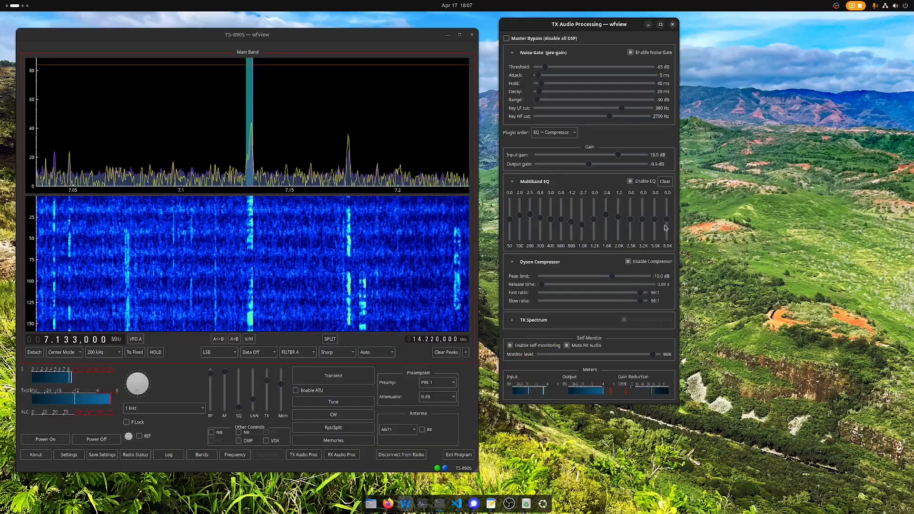
{"action": "left_click", "coordinate": [423, 294]}
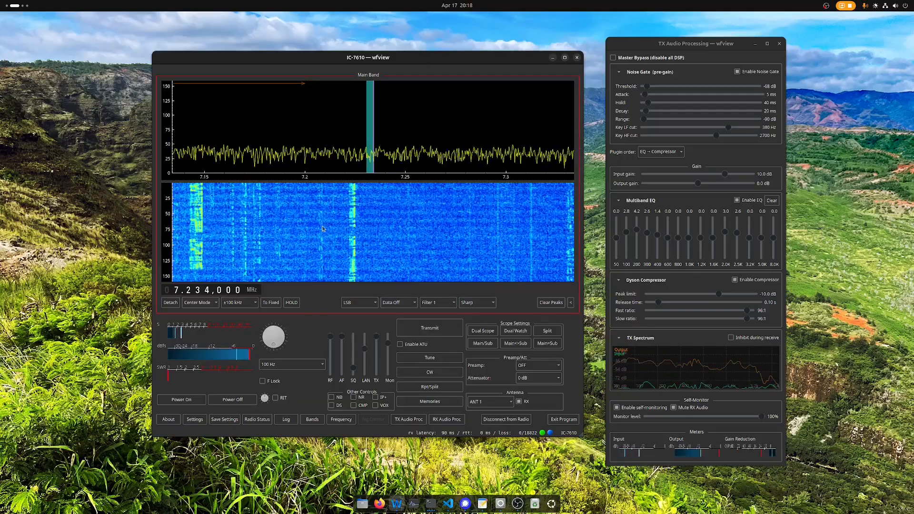
- Briefly key and unkey the transmitter, then set the lower meter to show TxAudio
{"action": "left_click", "coordinate": [419, 328]}
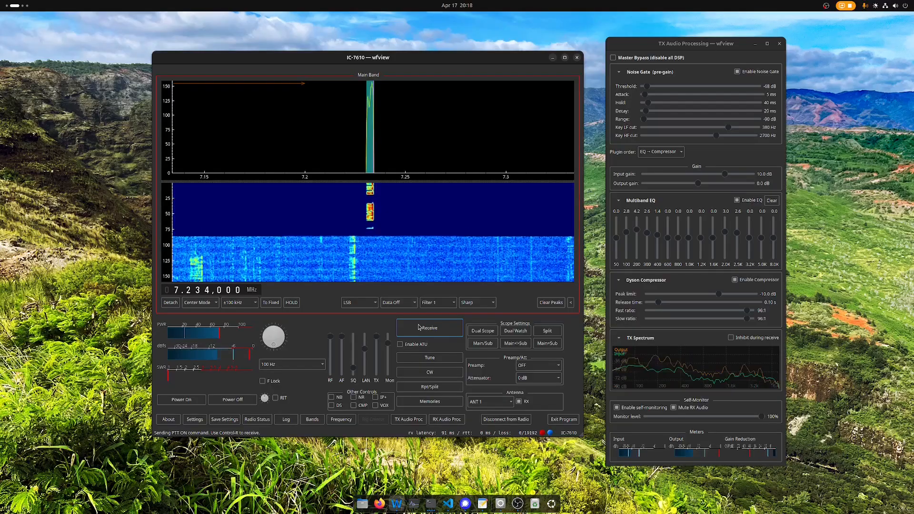
{"action": "left_click", "coordinate": [423, 329]}
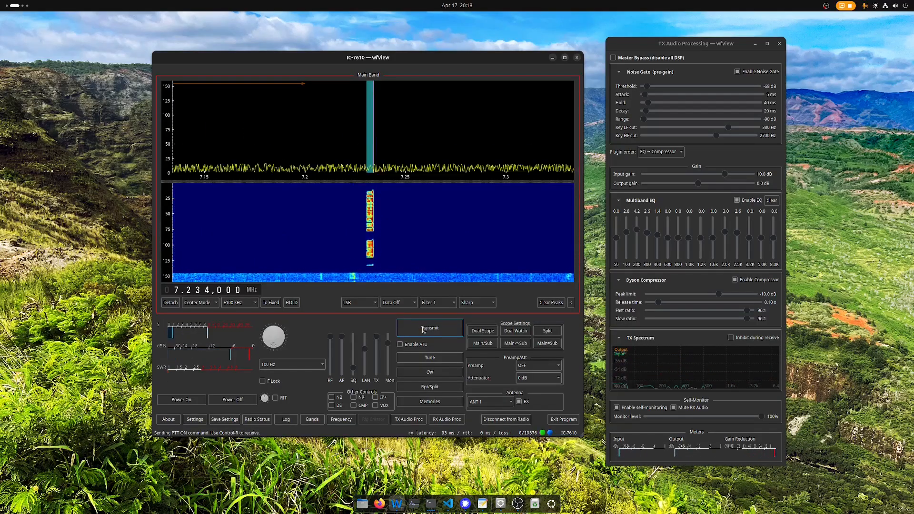
{"action": "left_click", "coordinate": [191, 377]}
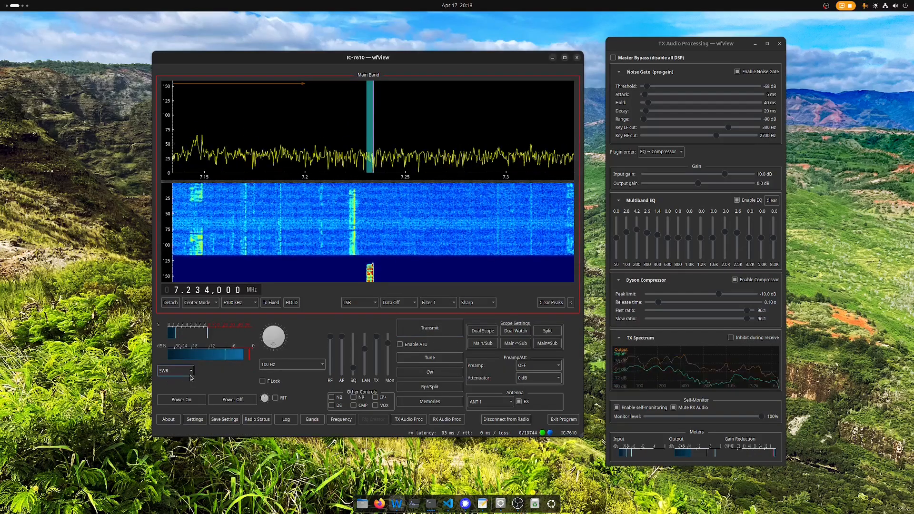
{"action": "left_click", "coordinate": [189, 372]}
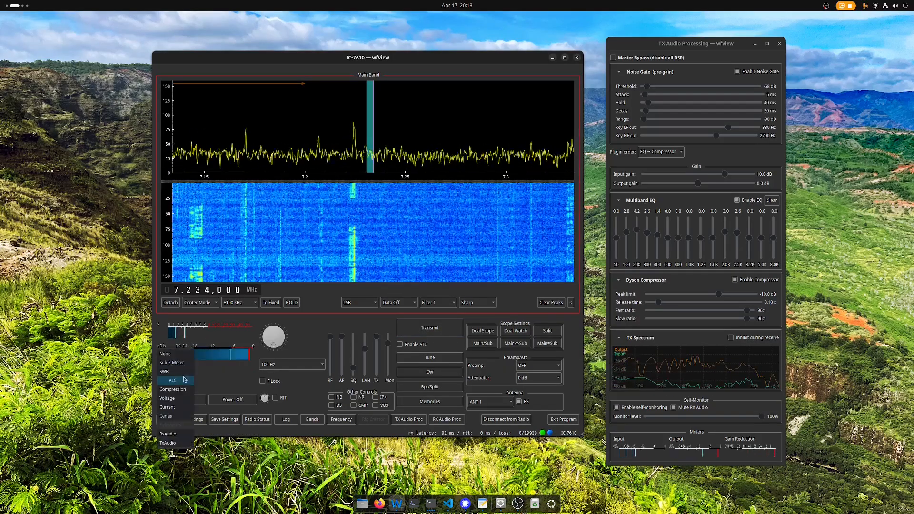
{"action": "left_click", "coordinate": [171, 442]}
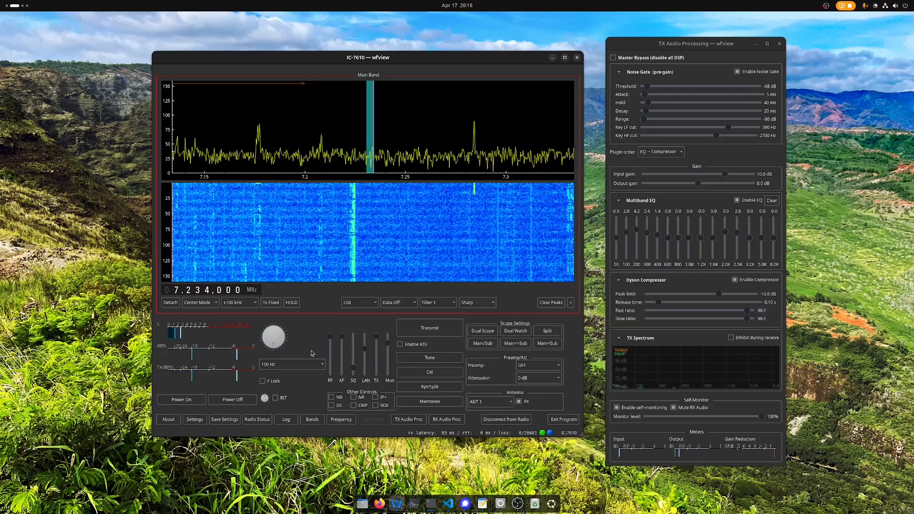
- Switch that meter to ALC, set transmit power to 45%, and start transmitting
{"action": "double_click", "coordinate": [184, 373]}
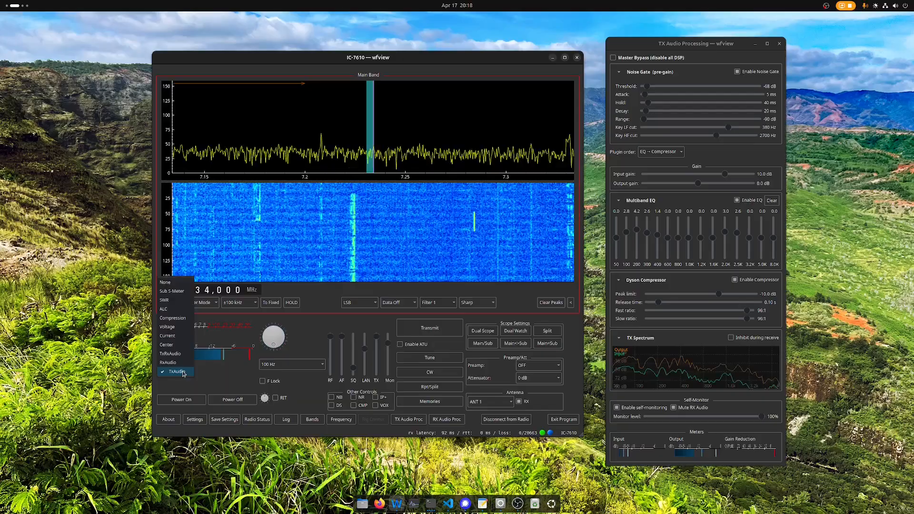
{"action": "left_click", "coordinate": [171, 311]}
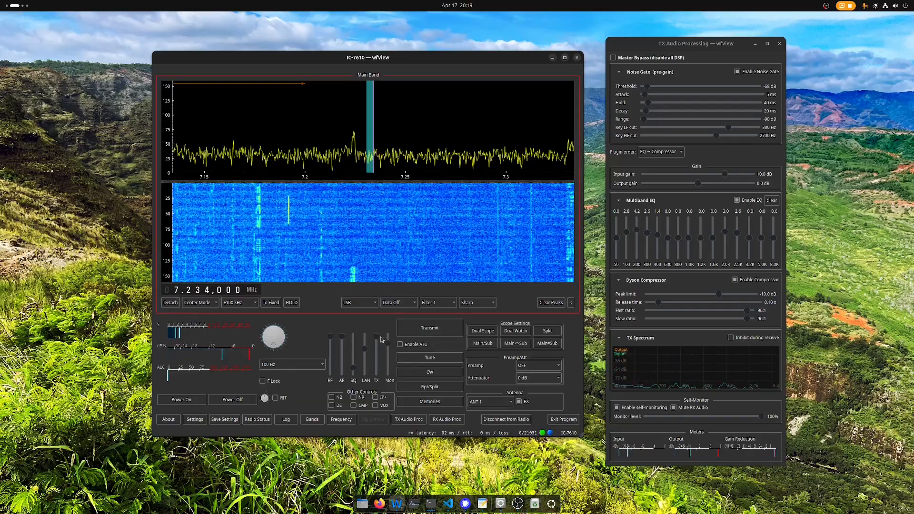
{"action": "left_click_drag", "start_coordinate": [380, 337], "coordinate": [379, 356]}
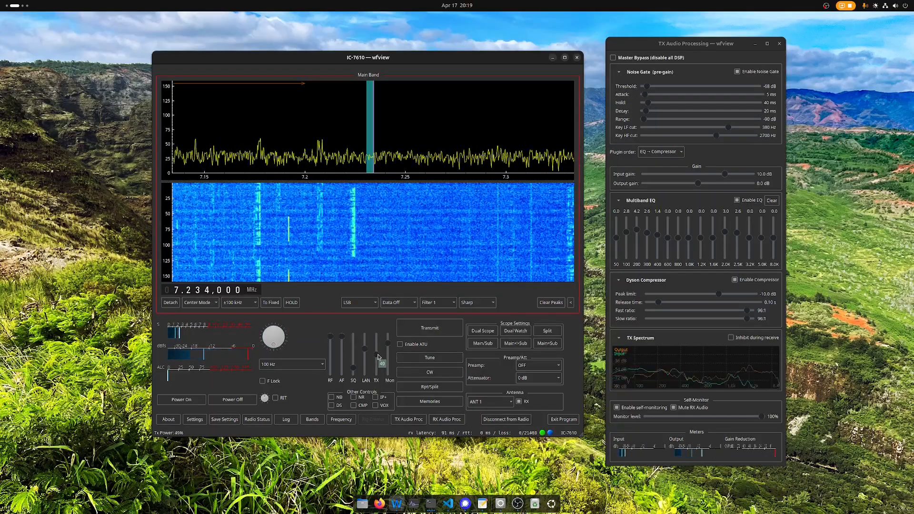
{"action": "left_click", "coordinate": [428, 332]}
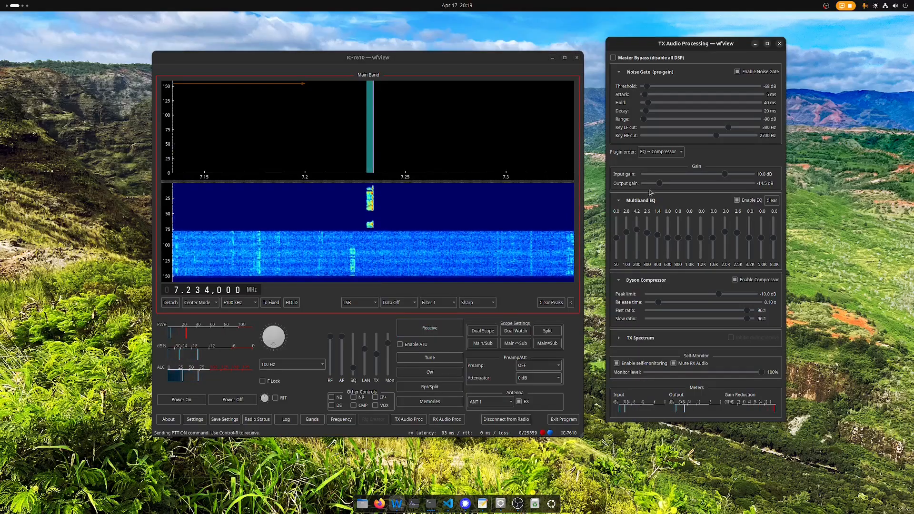
- Raise the TX output gain slider to -7.9 dB
{"action": "left_click", "coordinate": [660, 185]}
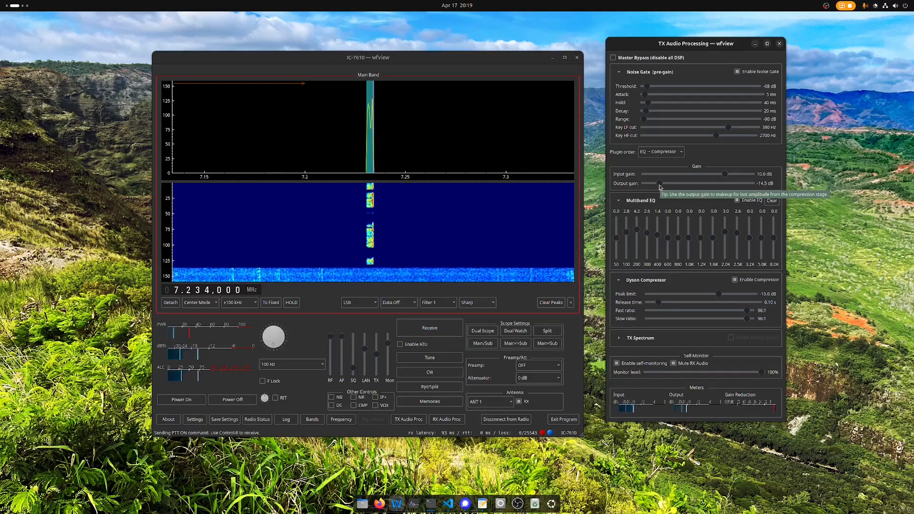
{"action": "left_click", "coordinate": [270, 340]}
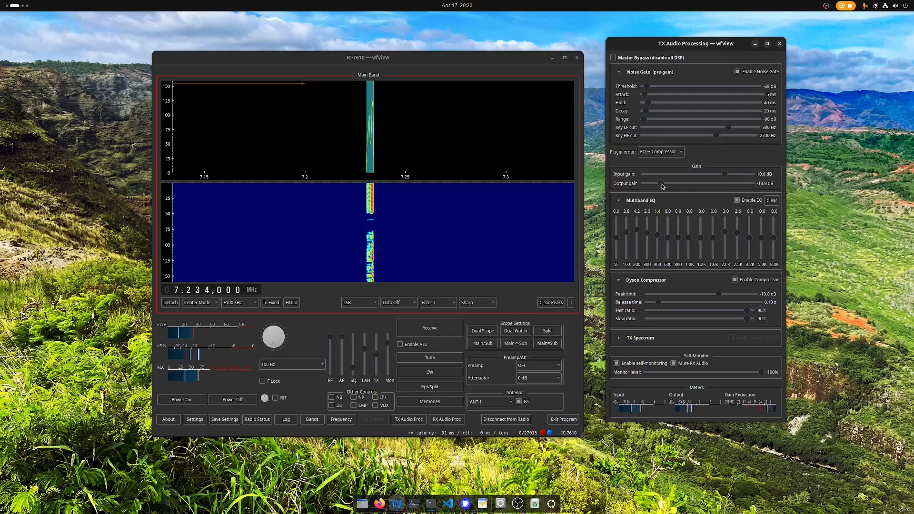
{"action": "left_click_drag", "start_coordinate": [662, 185], "coordinate": [678, 187]}
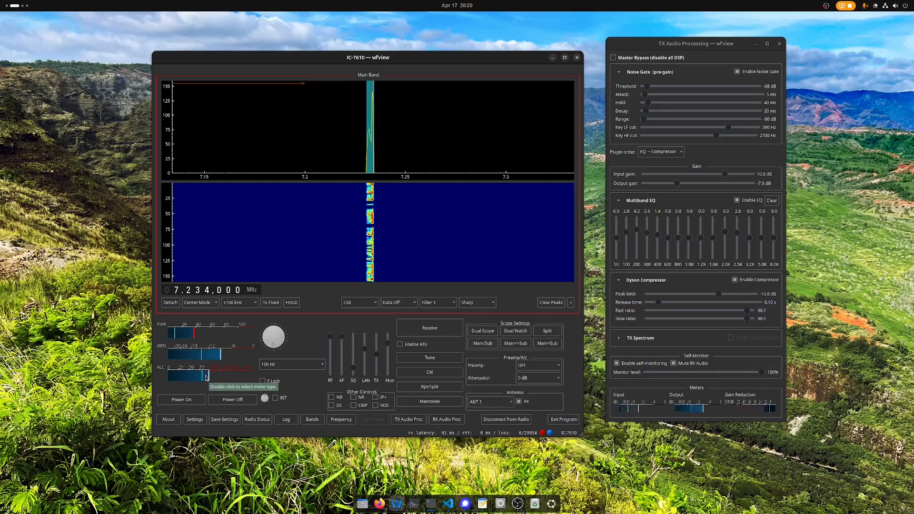
- Return the IC-7610 to receive and expand the TX Spectrum graph
{"action": "left_click", "coordinate": [417, 326]}
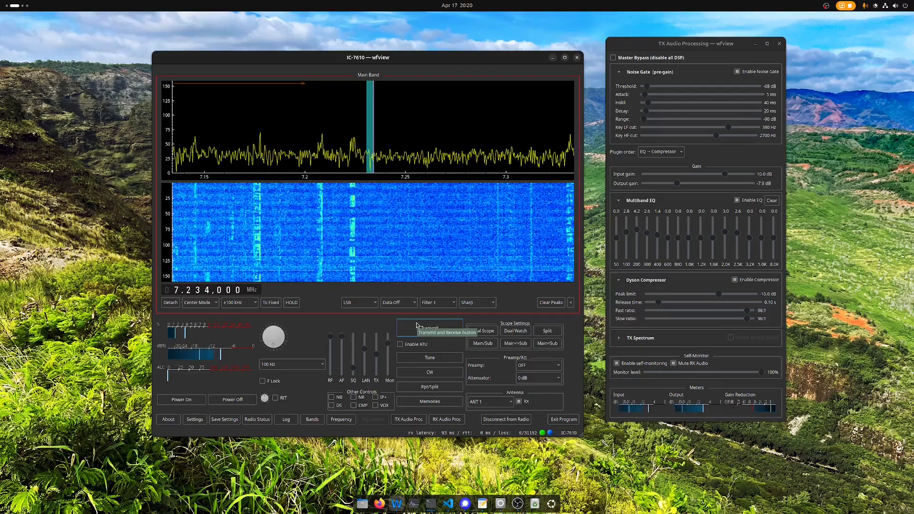
{"action": "left_click", "coordinate": [618, 338]}
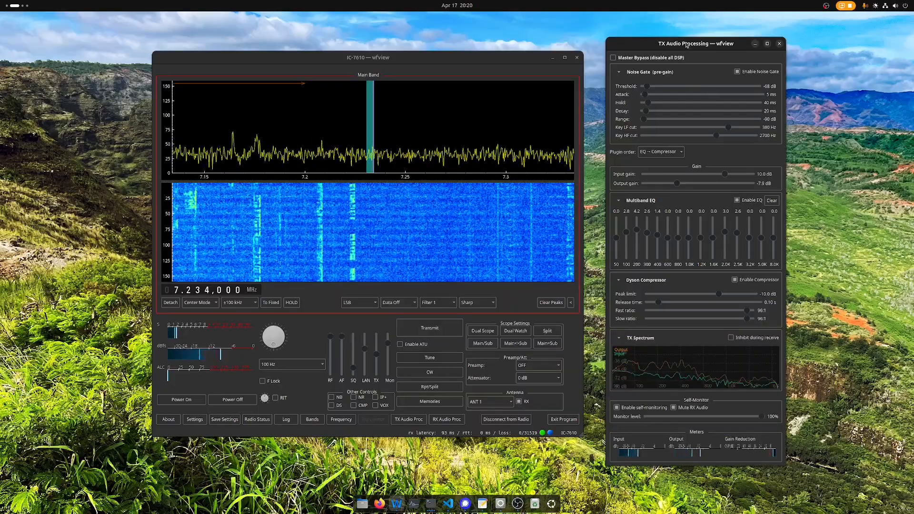
{"action": "left_click_drag", "start_coordinate": [687, 47], "coordinate": [677, 42]}
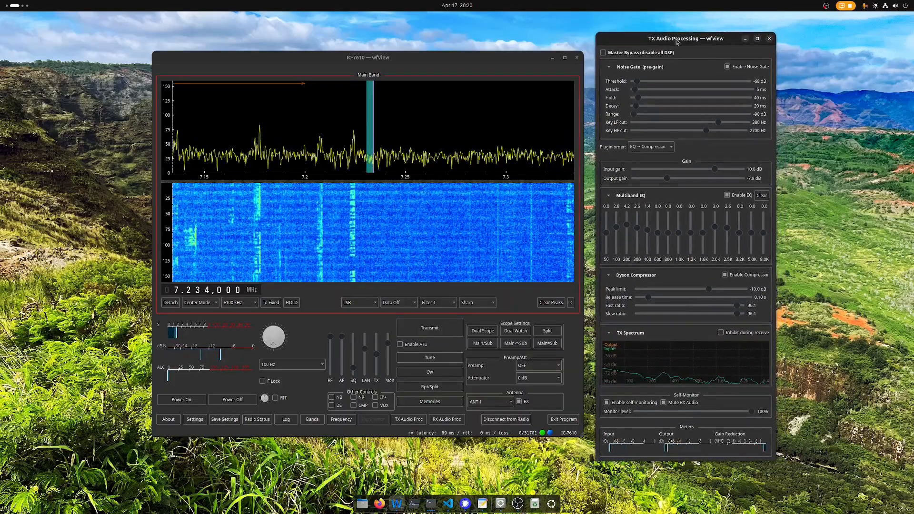